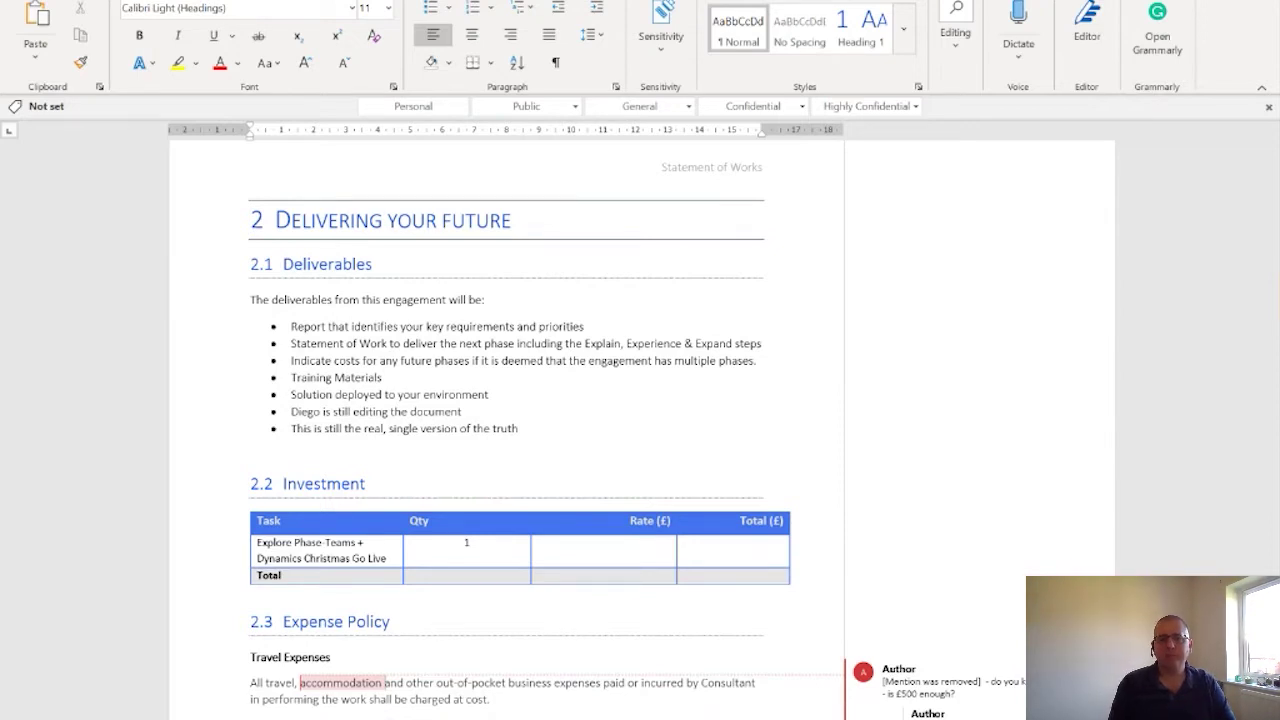
Rename the open document to "SOW Teams + Dynamics Christmas Go Live", keeping its Xmas Rollout location
{"action": "left_click", "coordinate": [486, 1]}
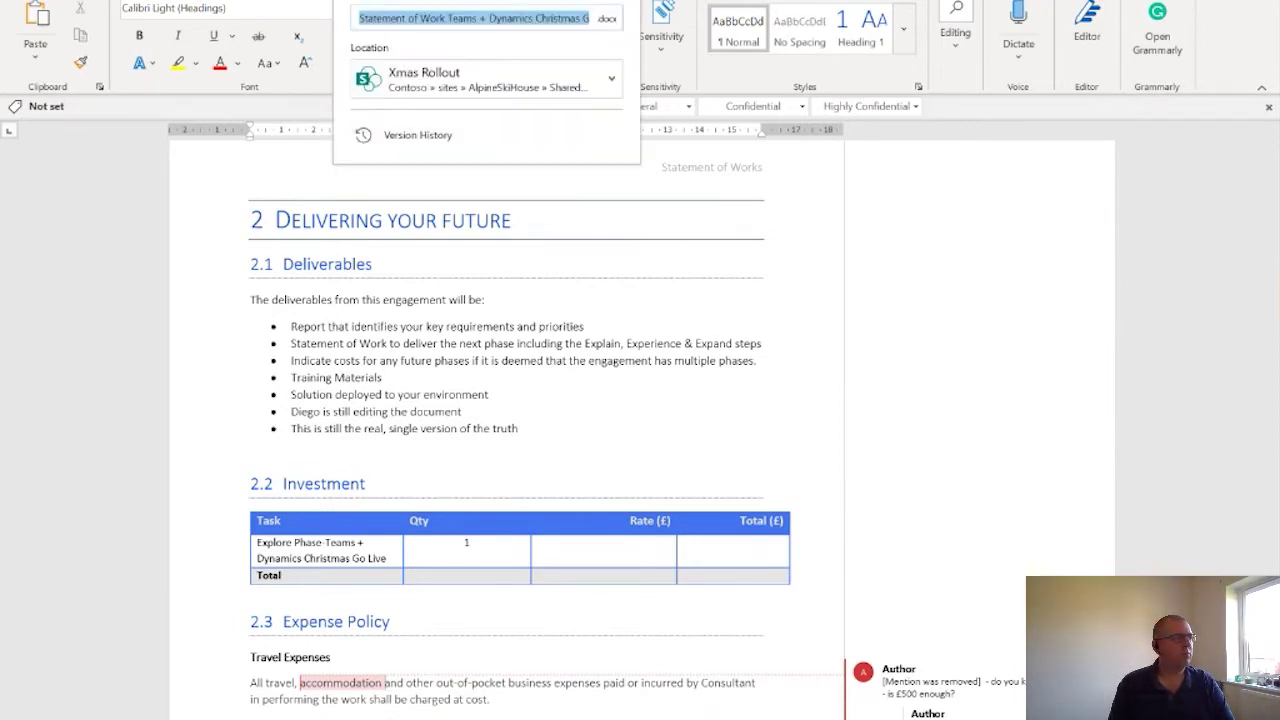
{"action": "left_click", "coordinate": [466, 18]}
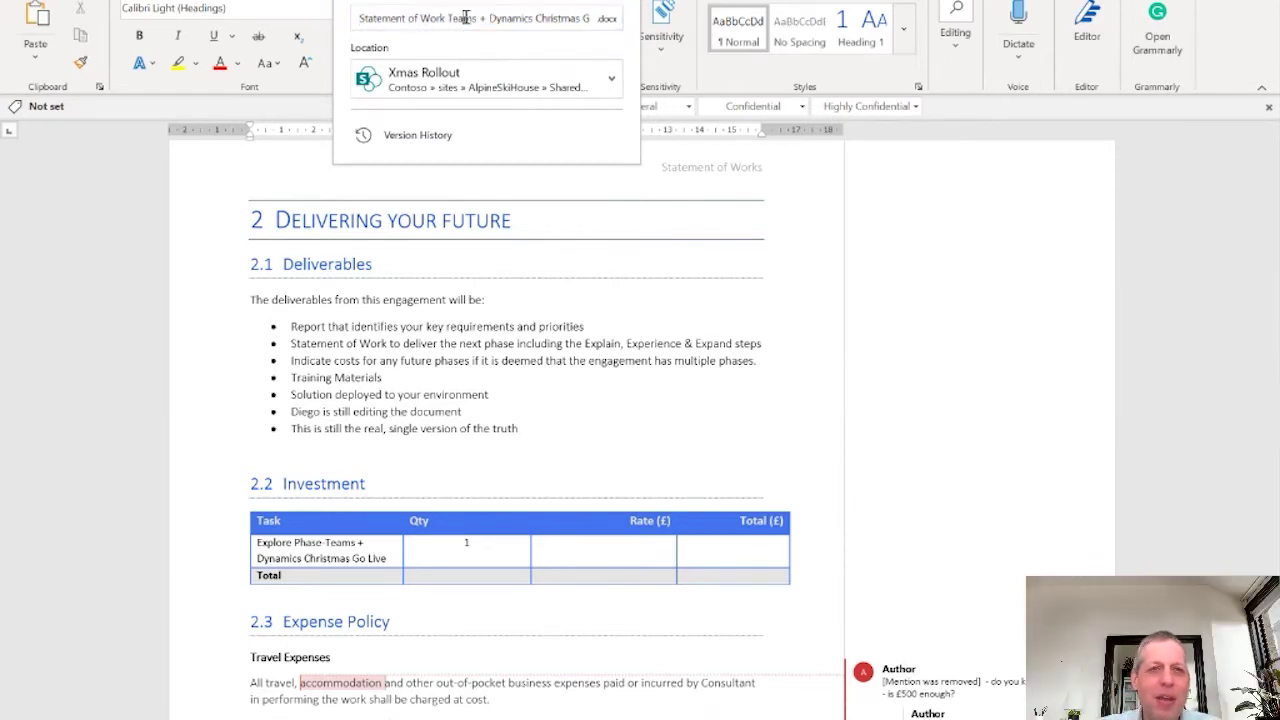
{"action": "key", "text": "ctrl+shift+Left"}
{"action": "key", "text": "ctrl+shift+Left"}
{"action": "key", "text": "ctrl+shift+Left"}
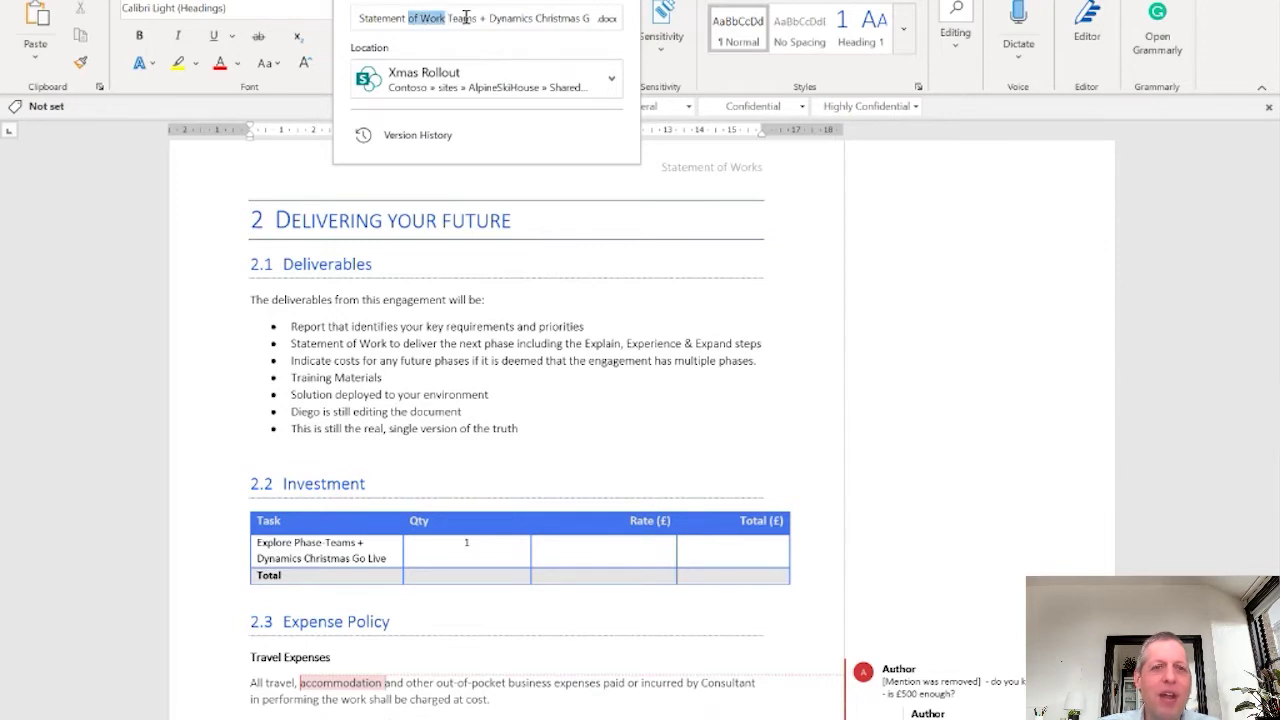
{"action": "type", "text": "SOW"}
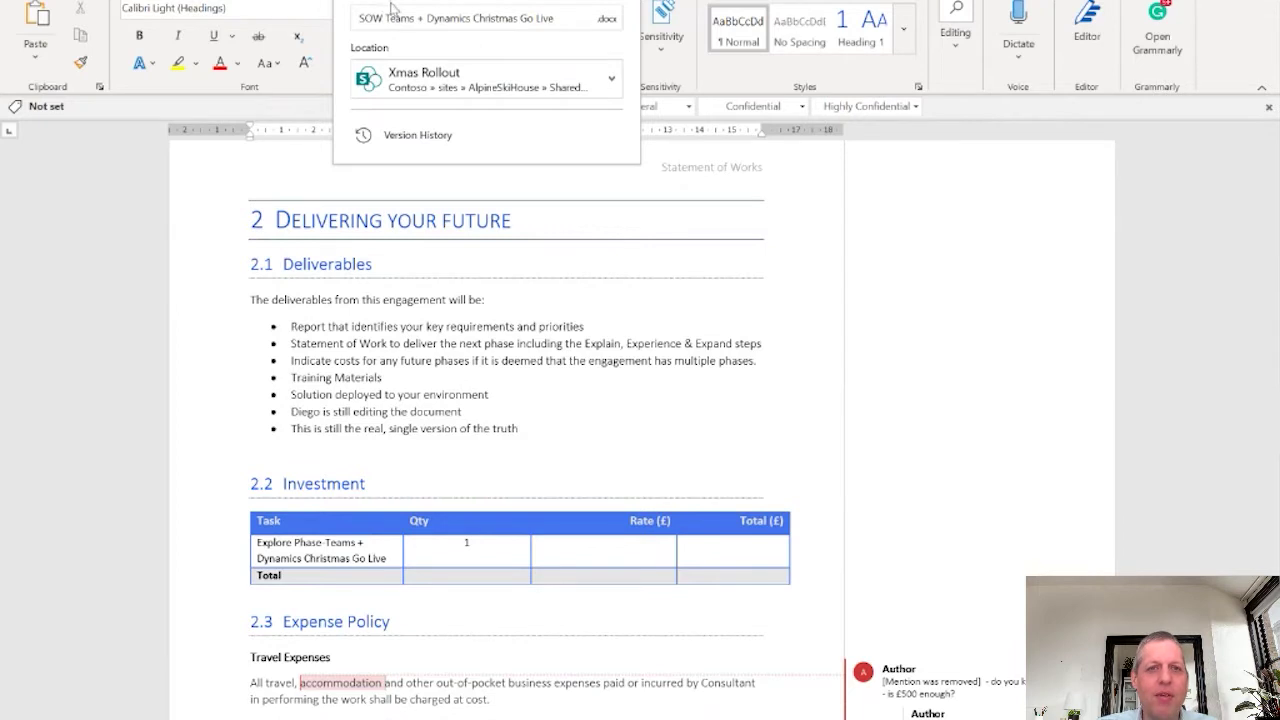
{"action": "key", "text": "Return"}
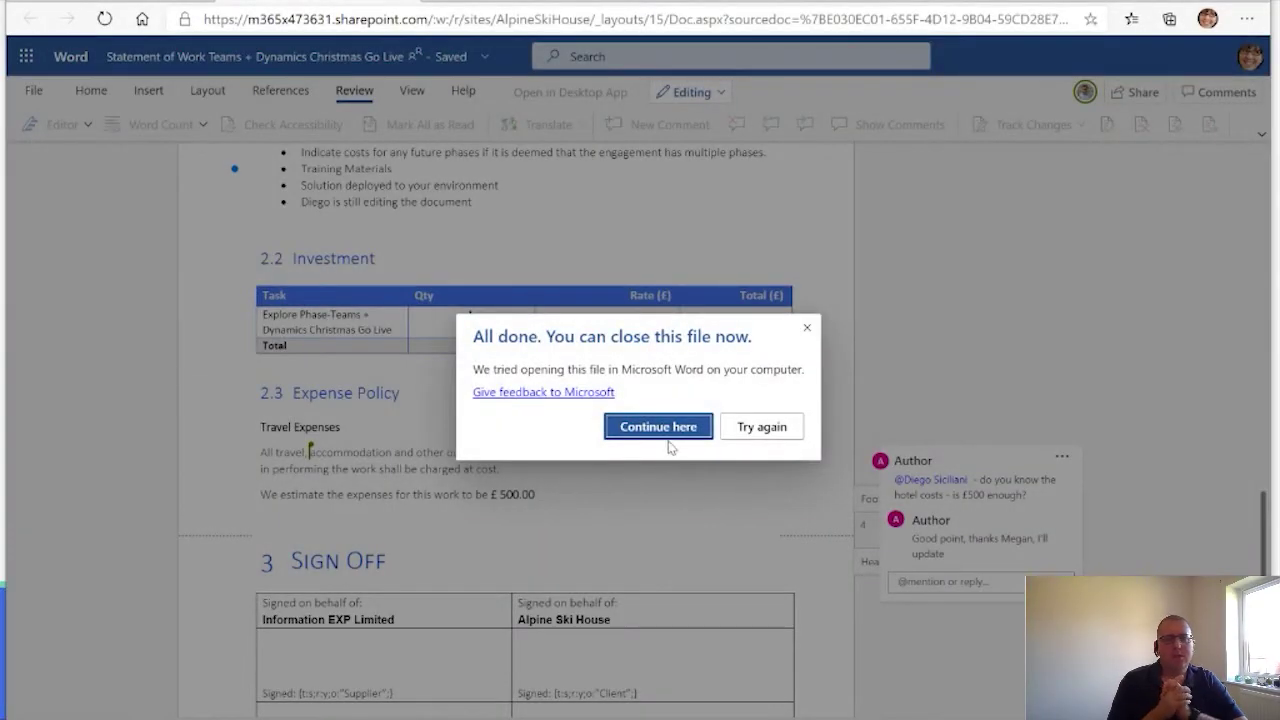
Switch to the browser, dismiss the notices about the file being opened elsewhere, and close the statement of work in Teams
{"action": "left_click", "coordinate": [669, 432]}
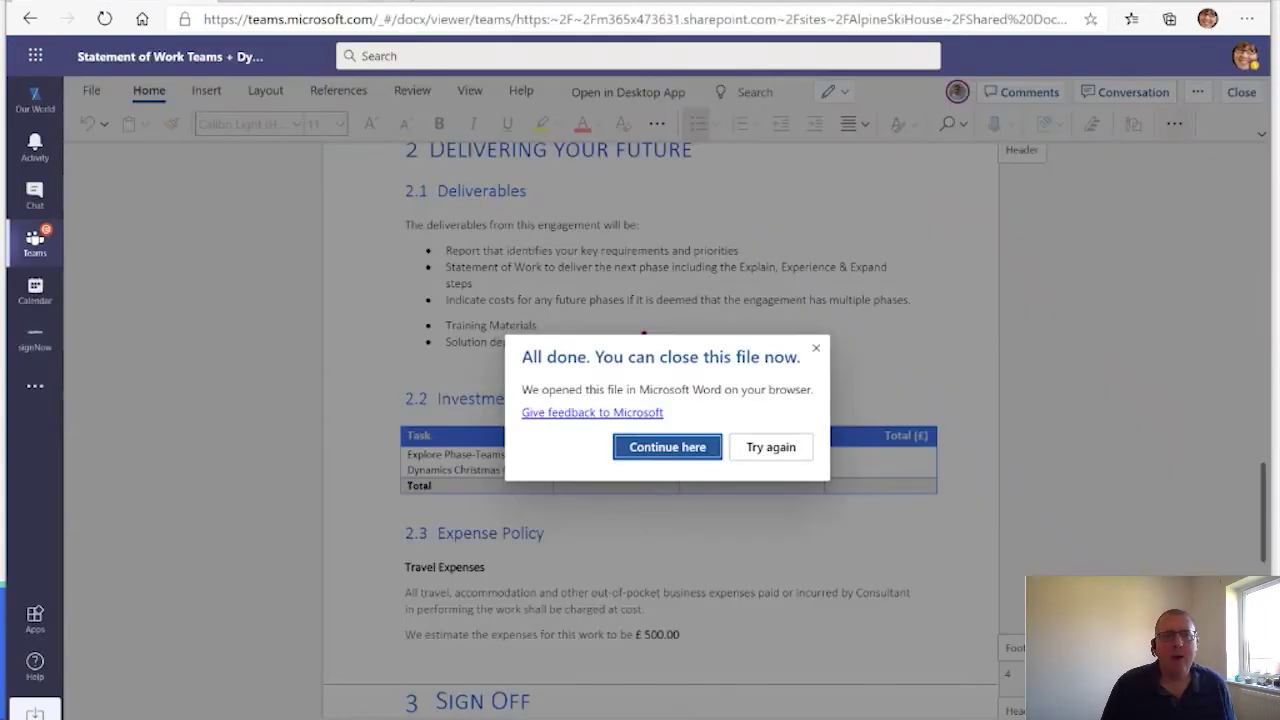
{"action": "left_click", "coordinate": [816, 348]}
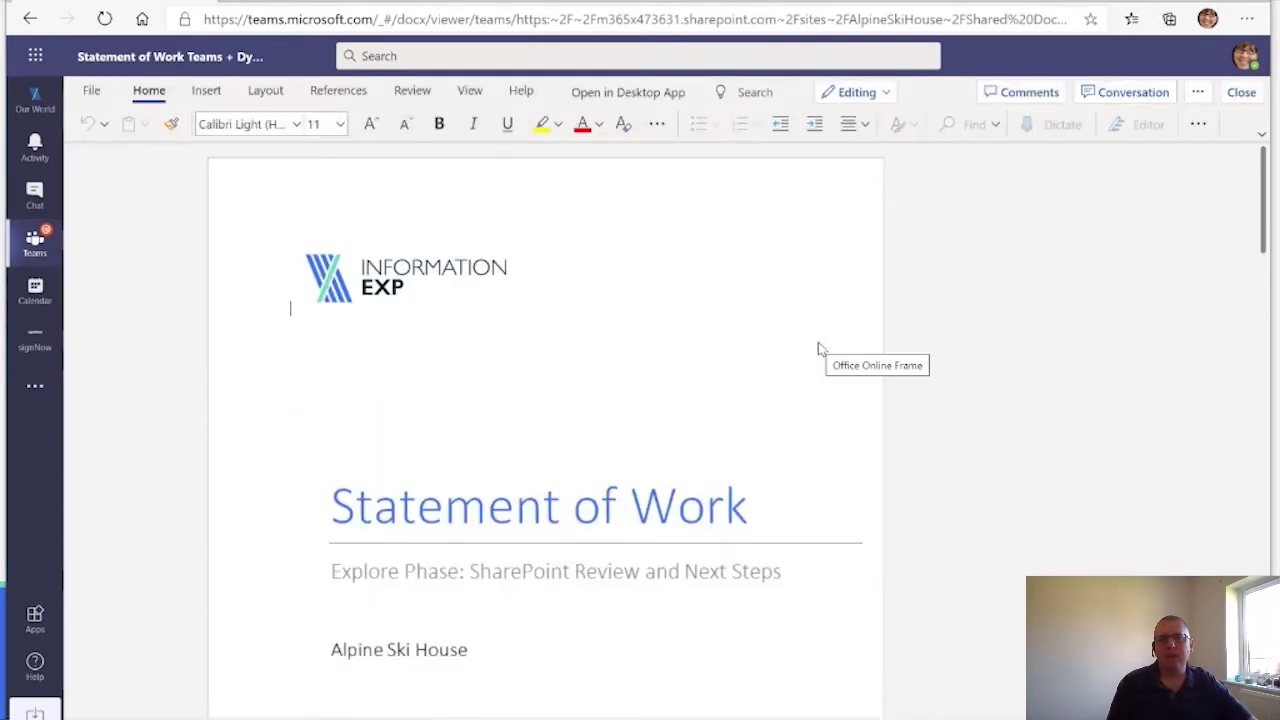
{"action": "left_click", "coordinate": [1243, 95]}
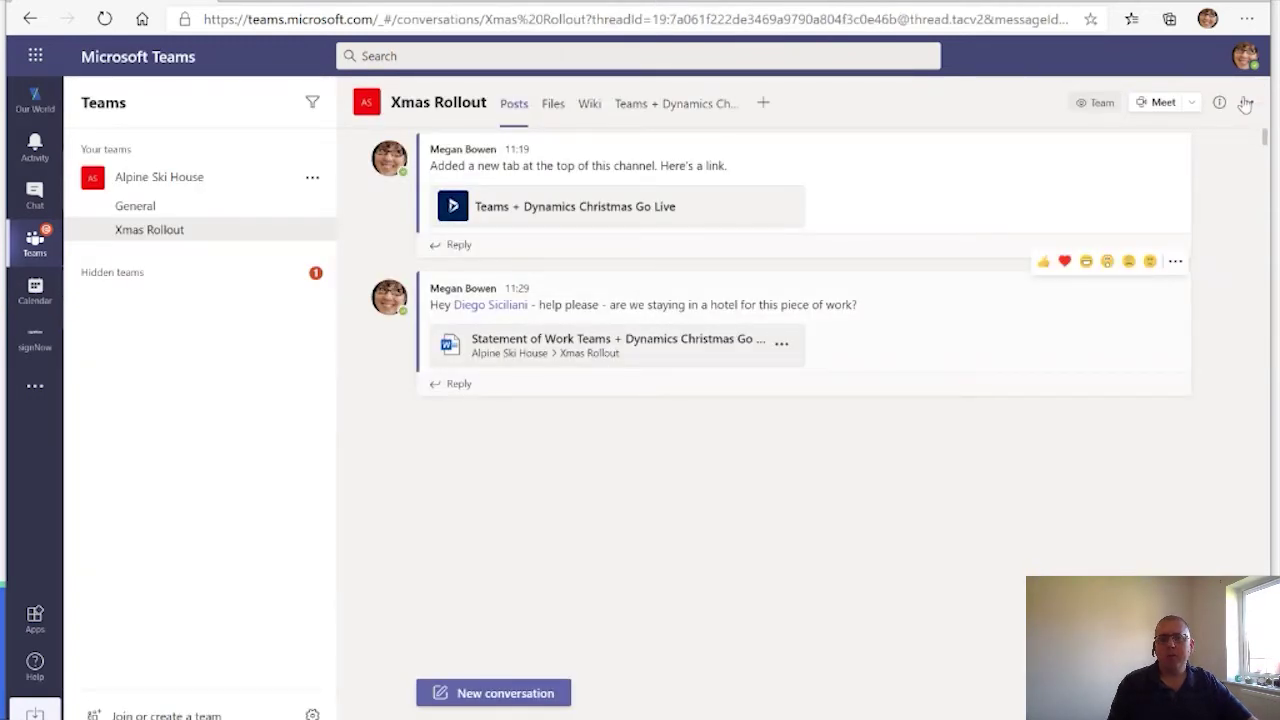
Show the Xmas Rollout channel's files and open that folder in SharePoint
{"action": "left_click", "coordinate": [556, 106]}
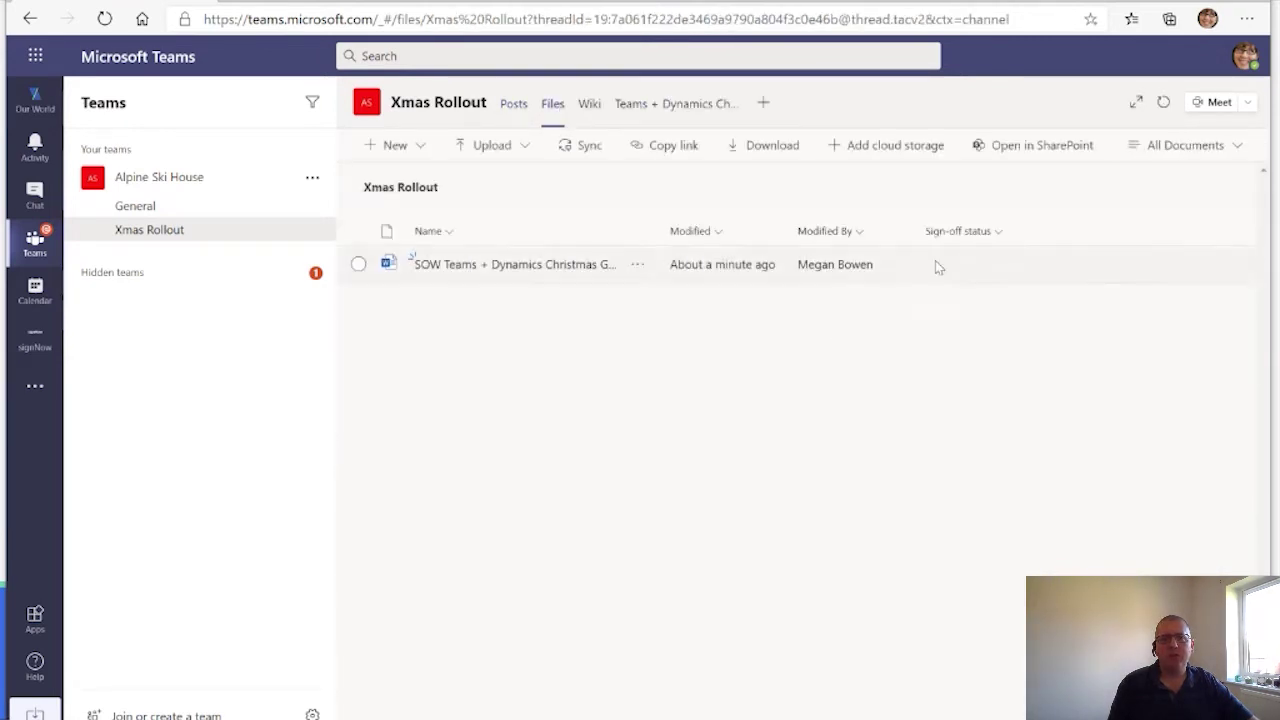
{"action": "left_click", "coordinate": [1023, 152]}
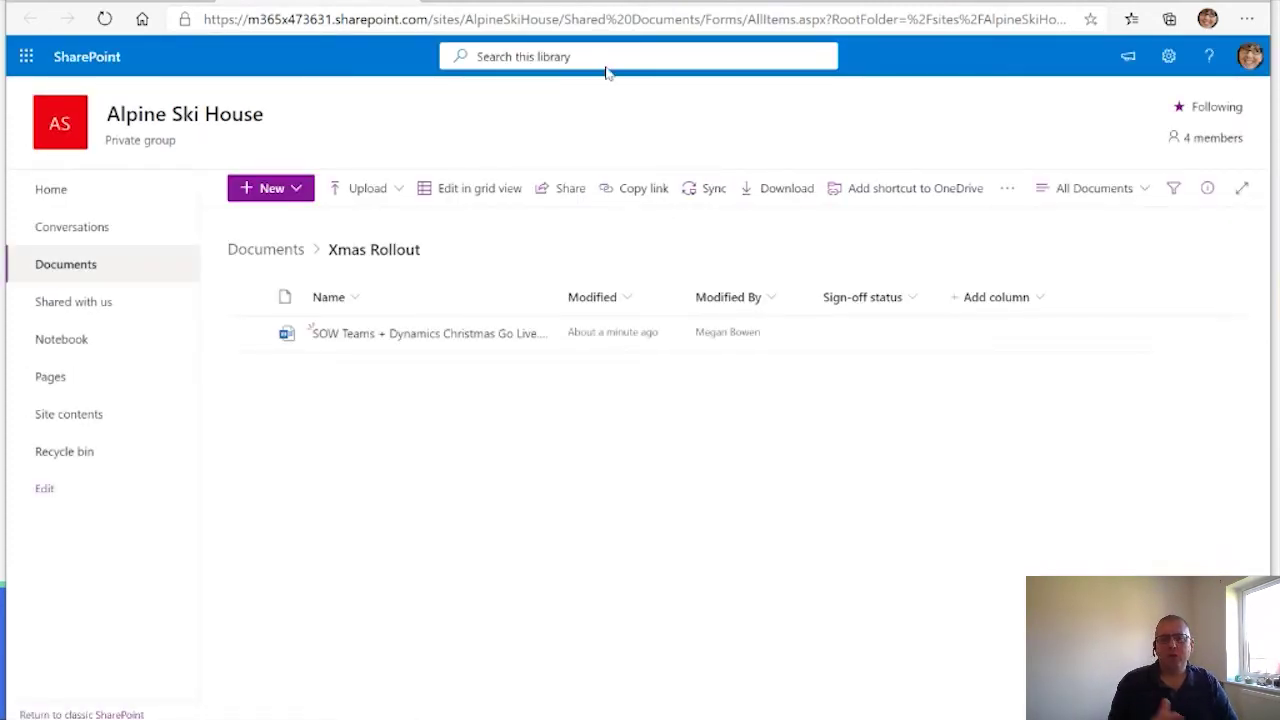
{"action": "left_click", "coordinate": [110, 2]}
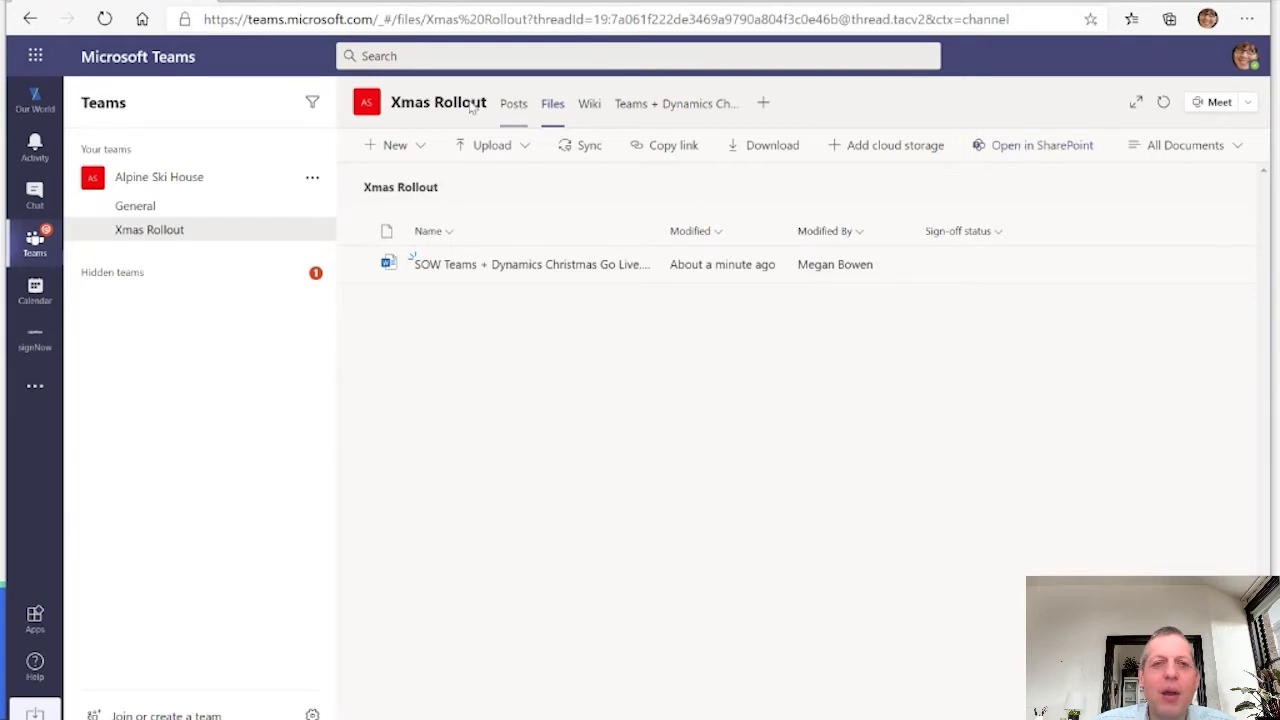
{"action": "left_click", "coordinate": [302, 1]}
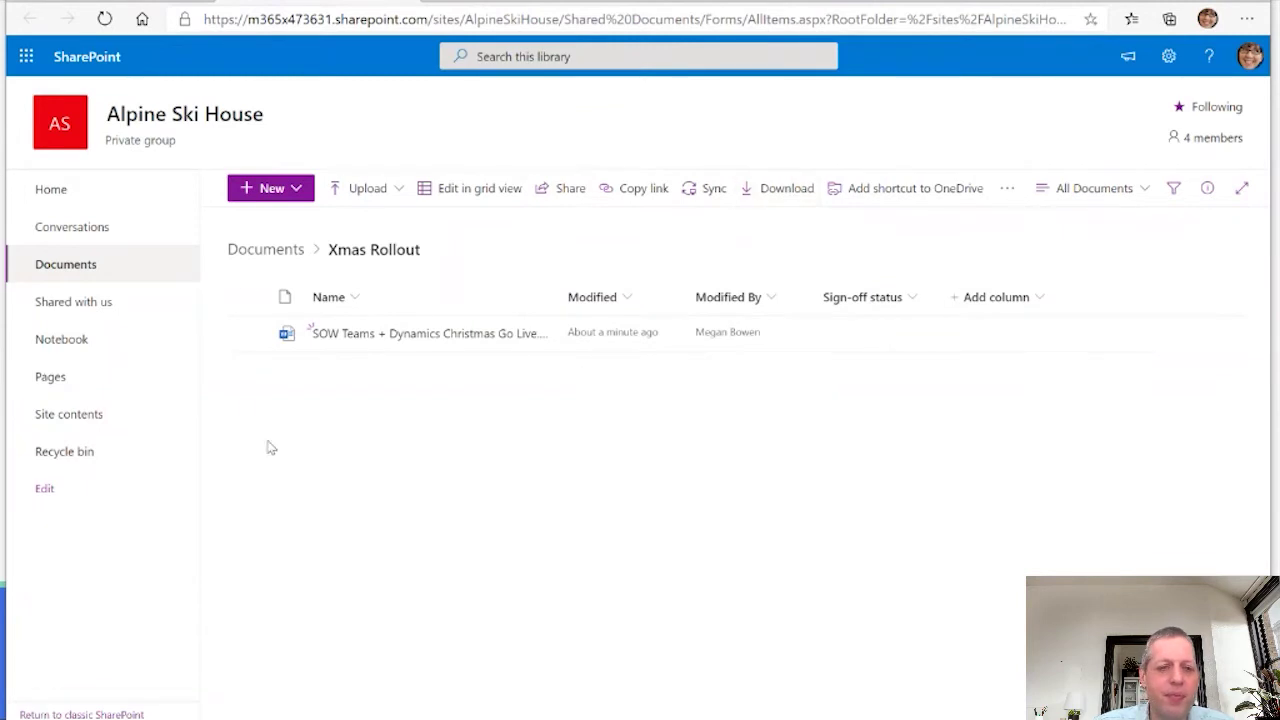
Start a Request sign-off flow for the SOW Teams + Dynamics Christmas Go Live document and choose the director as approver
{"action": "left_click", "coordinate": [248, 334]}
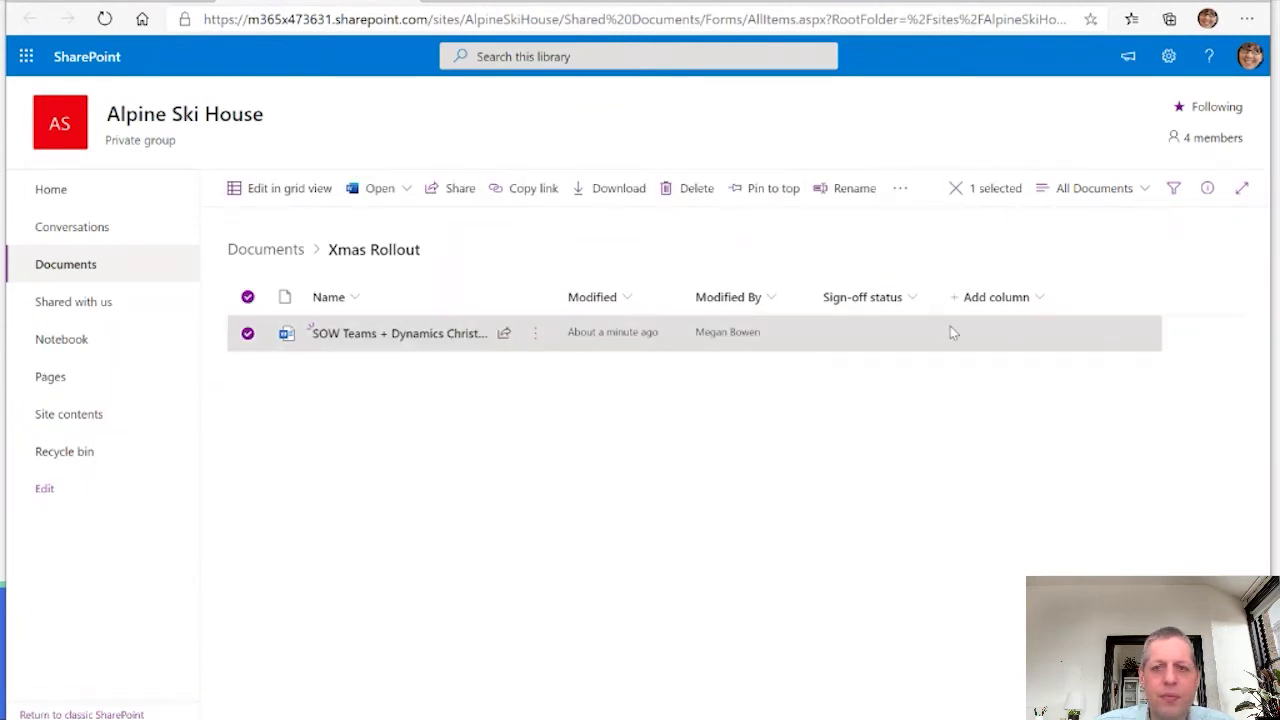
{"action": "left_click", "coordinate": [900, 192]}
{"action": "mouse_move", "coordinate": [1020, 224]}
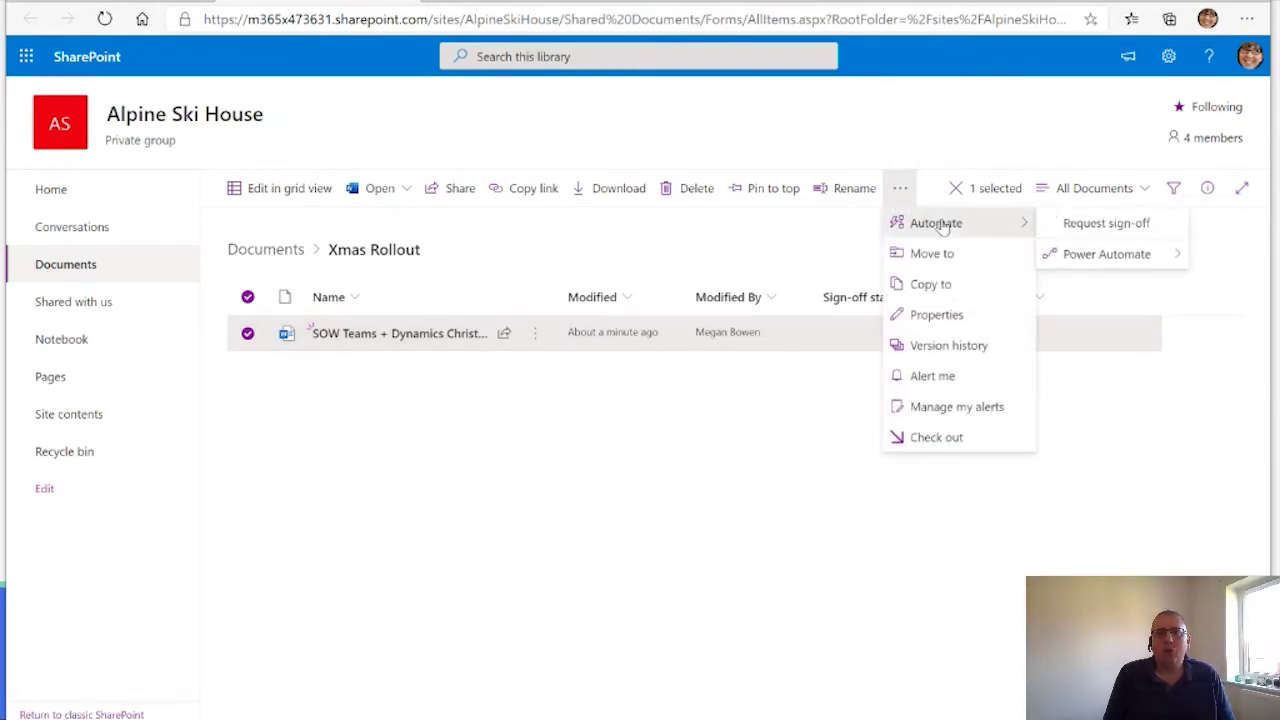
{"action": "left_click", "coordinate": [1118, 226]}
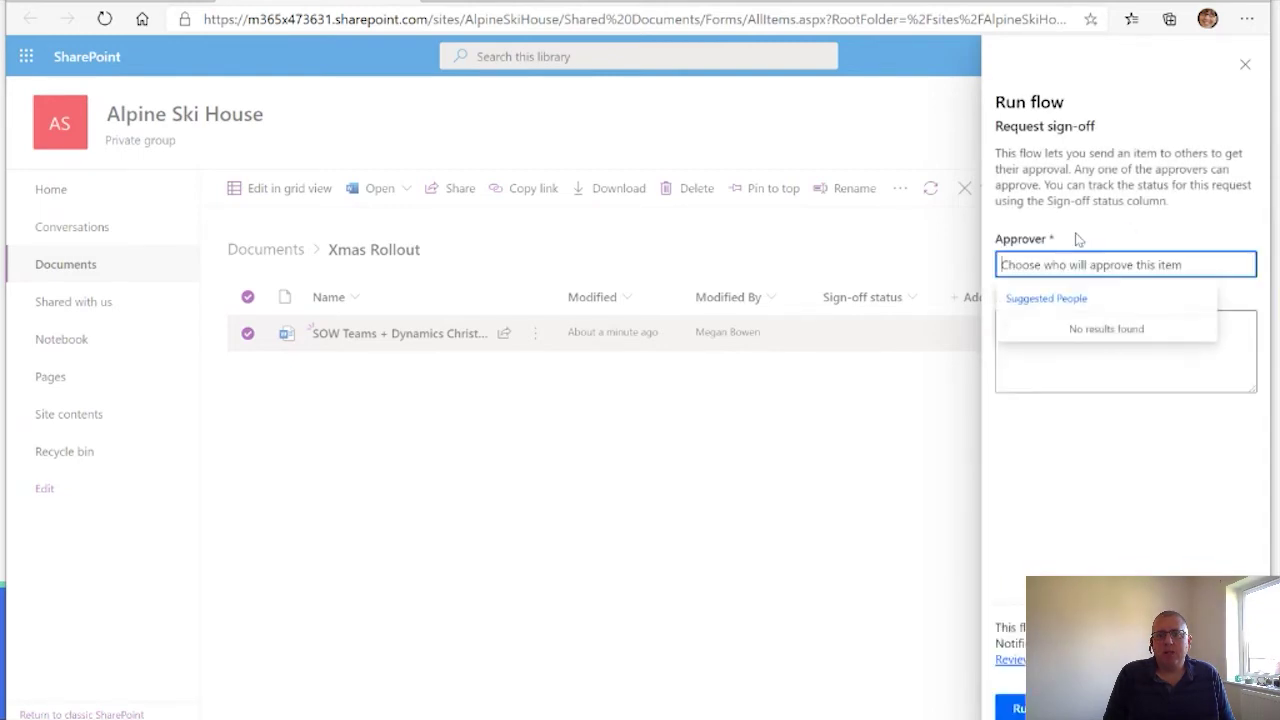
{"action": "type", "text": "nes"}
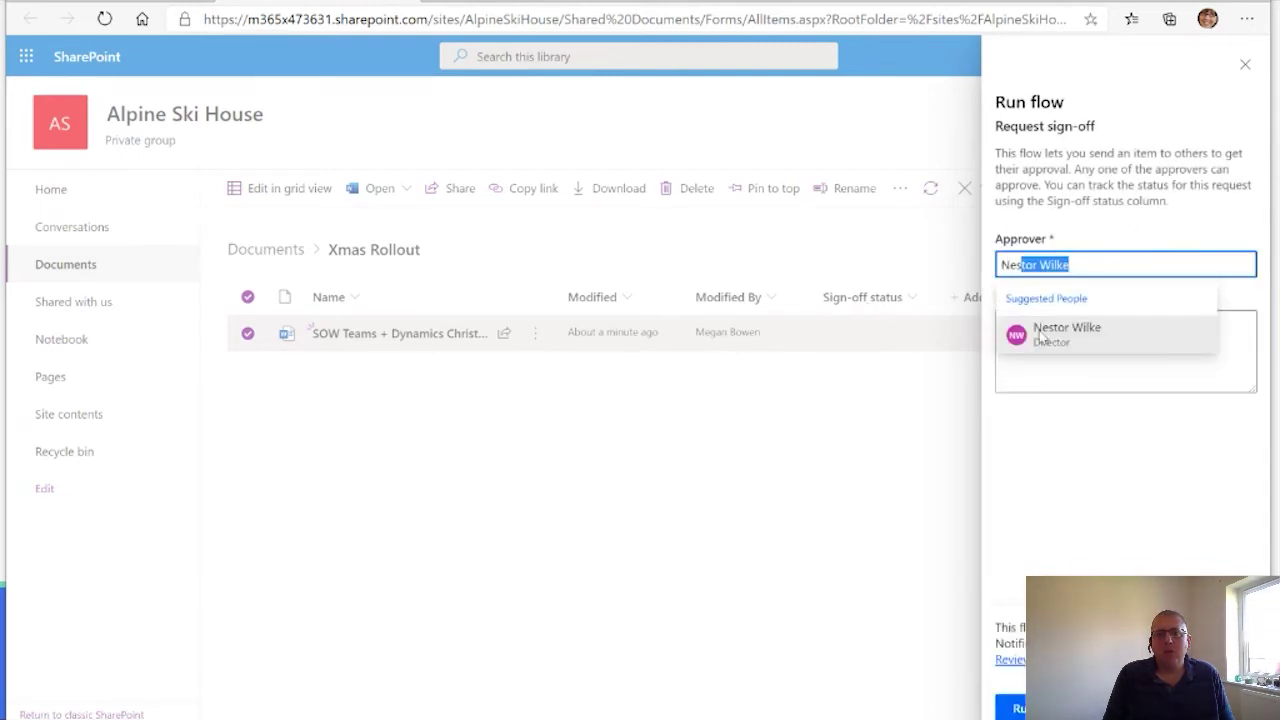
{"action": "left_click", "coordinate": [1137, 347]}
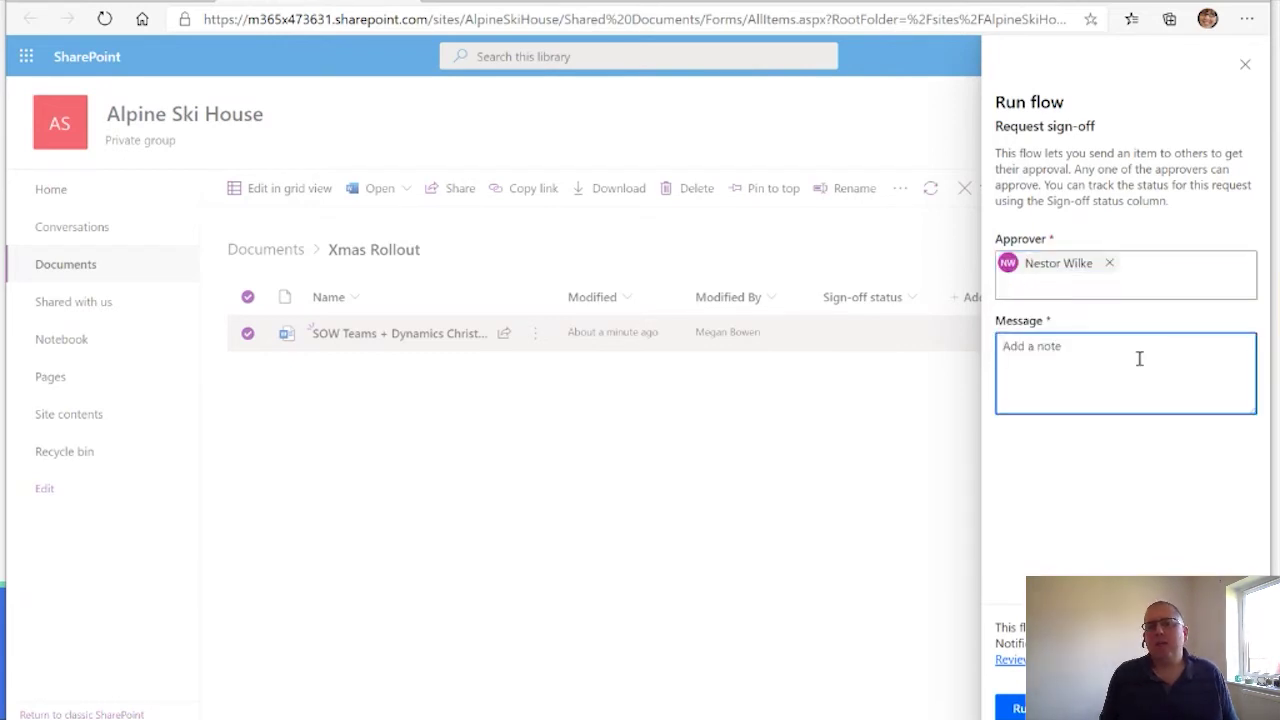
Add the message "Please can you review this and approve it?" to the sign-off request and run the flow
{"action": "type", "text": "Please can y"}
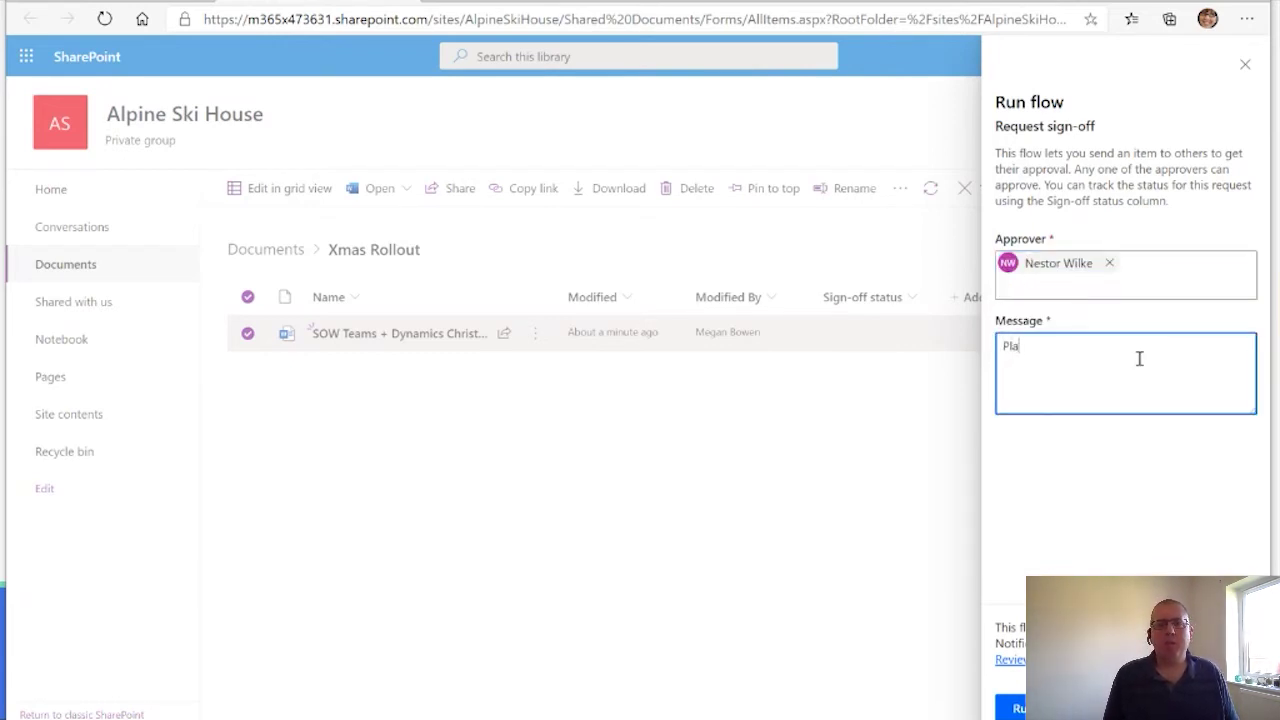
{"action": "type", "text": "ou revie"}
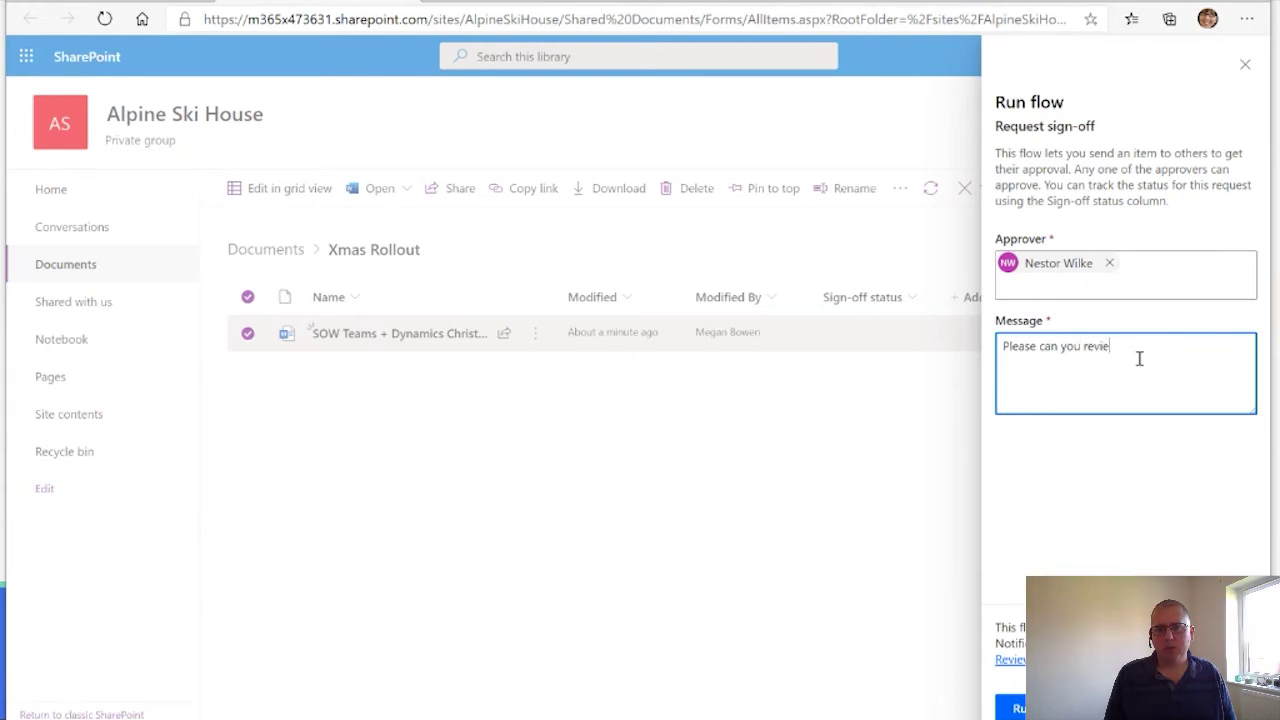
{"action": "type", "text": "w this and a"}
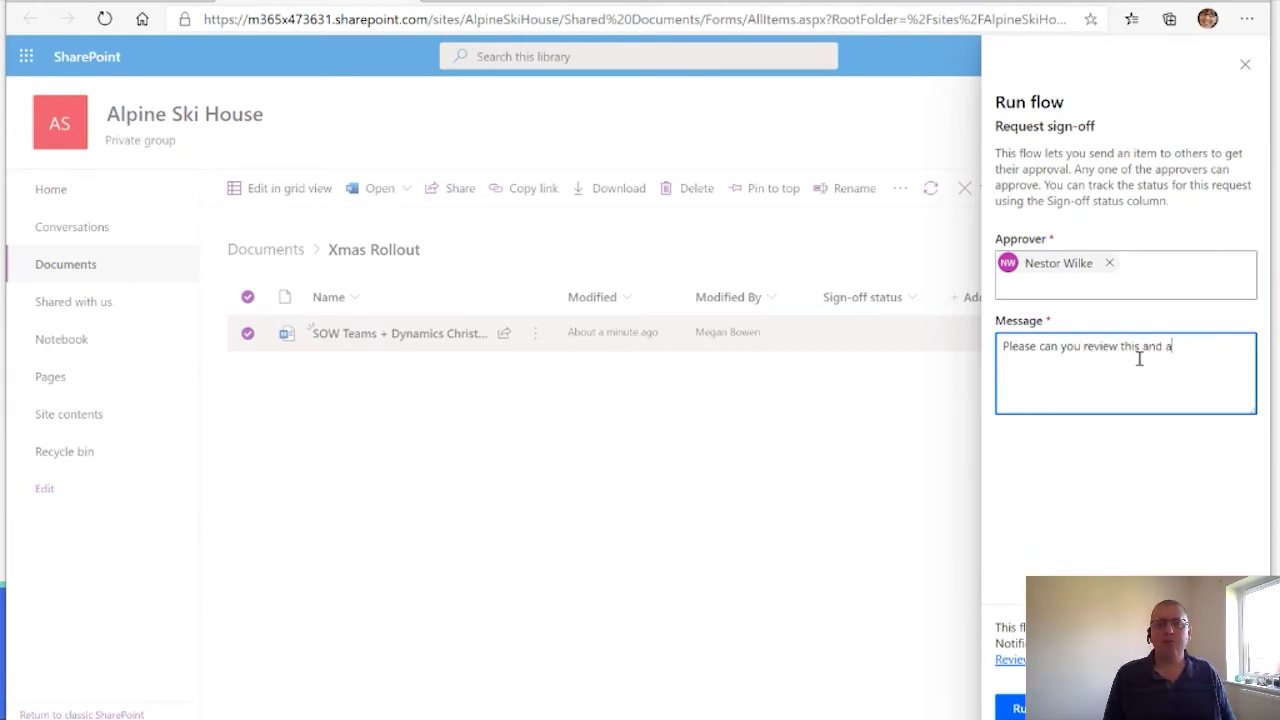
{"action": "type", "text": "pprove it?"}
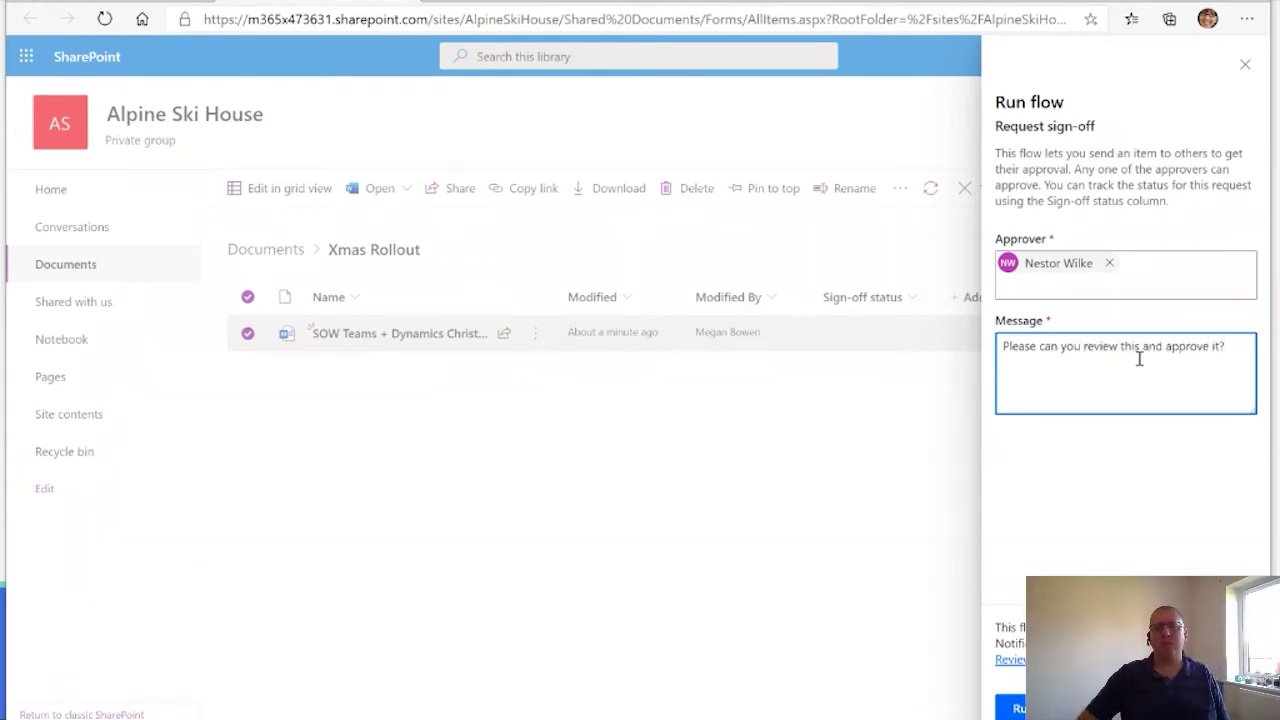
{"action": "left_click", "coordinate": [1015, 708]}
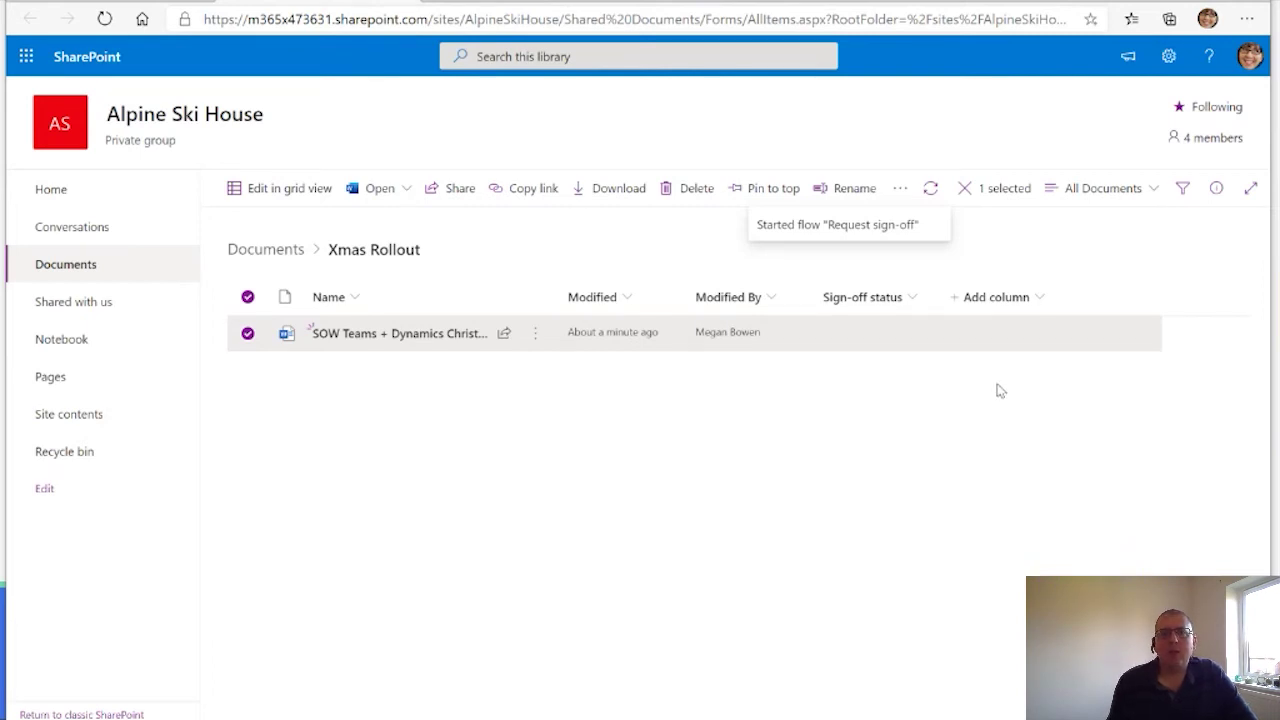
{"action": "left_click", "coordinate": [857, 452]}
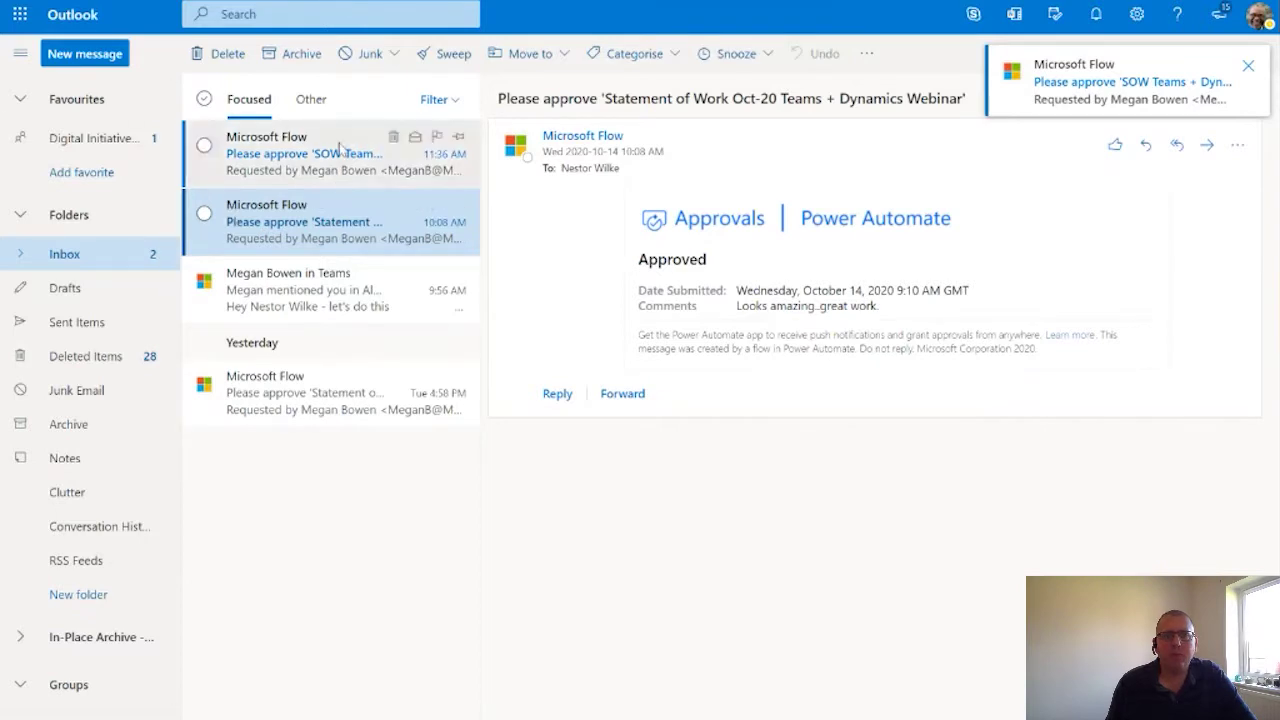
Switch to the approver's Outlook inbox, open the approval request for "SOW Teams + Dynamics Christmas Go Live" and review its document link
{"action": "left_click", "coordinate": [340, 150]}
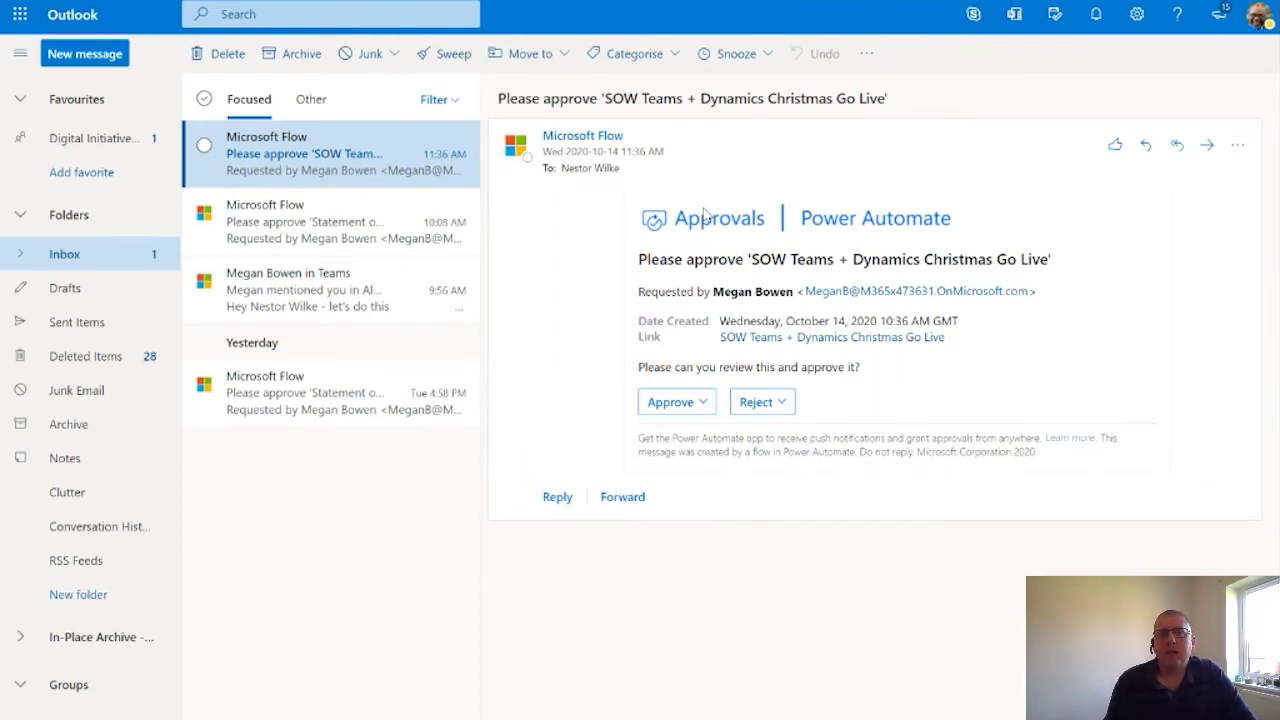
{"action": "left_click_drag", "start_coordinate": [640, 338], "coordinate": [953, 342]}
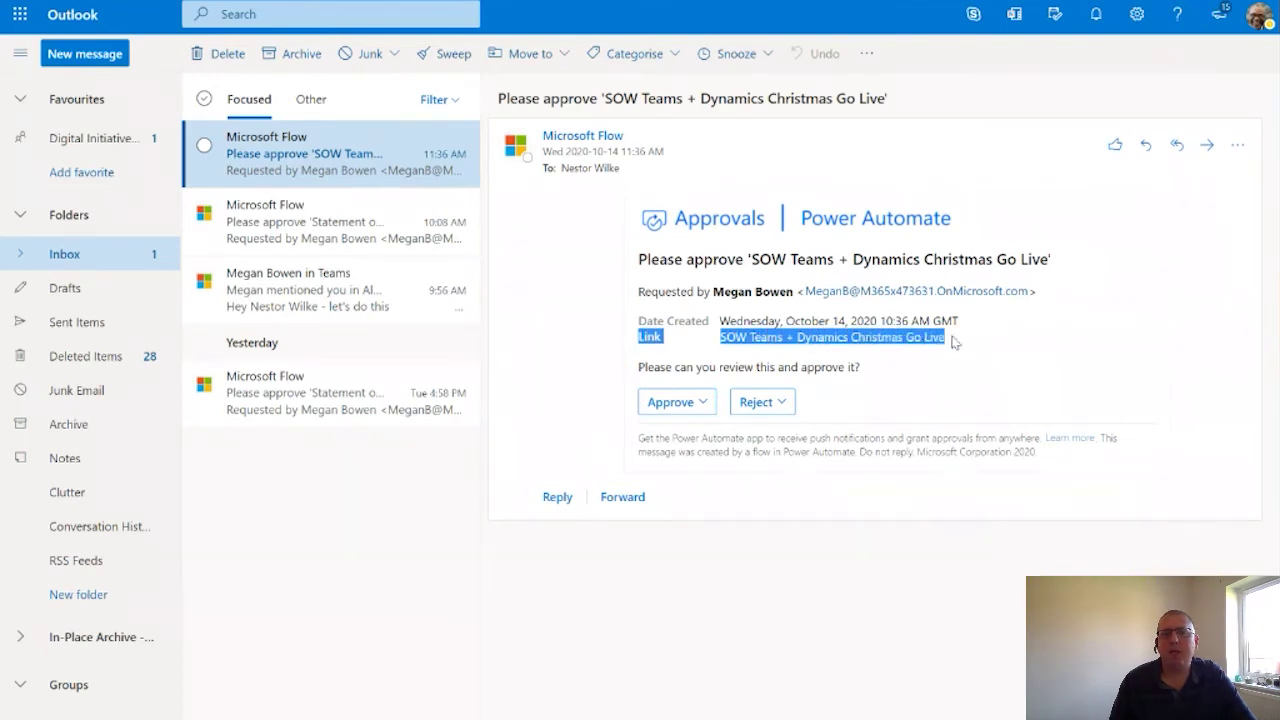
{"action": "left_click", "coordinate": [1025, 310]}
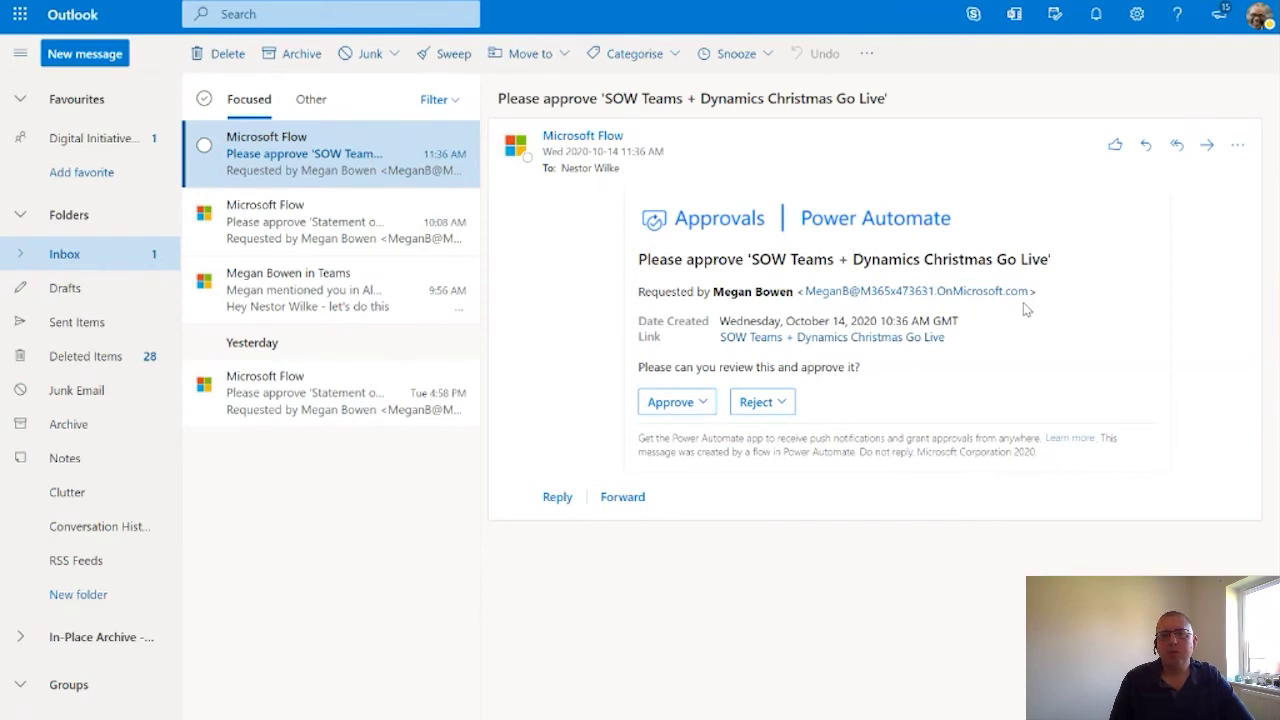
Approve the sign-off request from the email with the comment "Looks good. Let's do this!" and submit it
{"action": "left_click", "coordinate": [706, 410]}
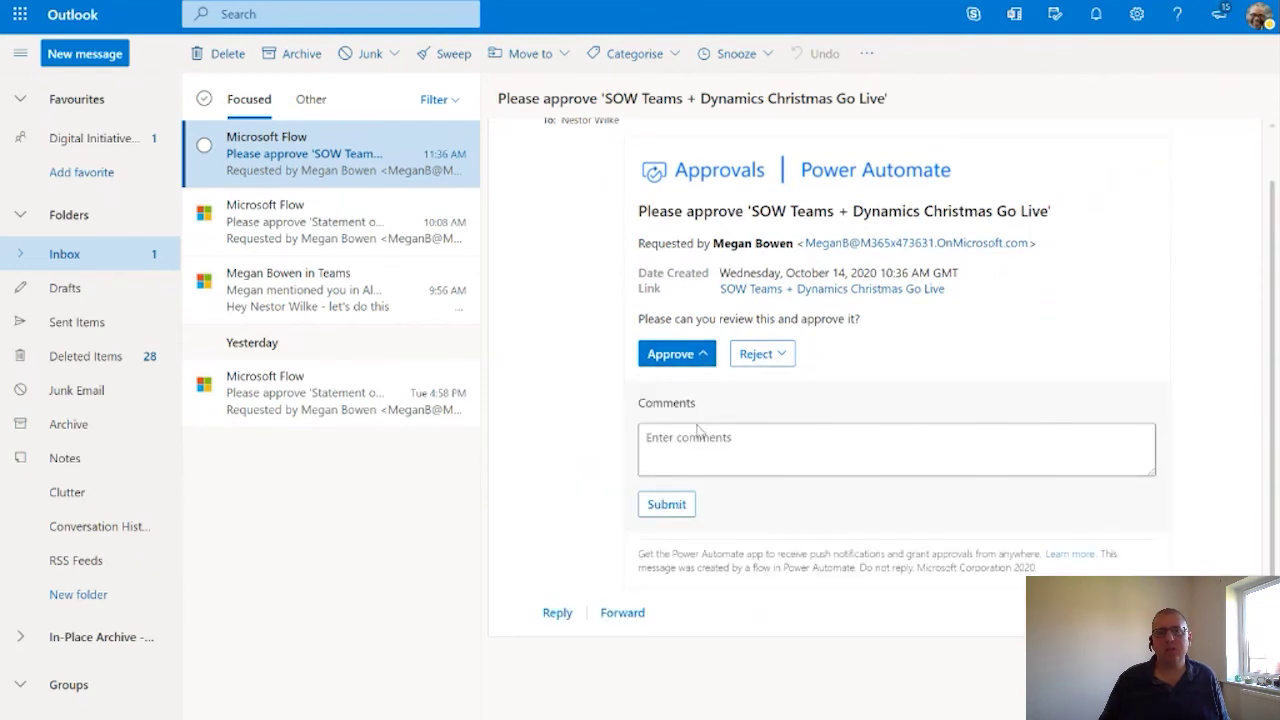
{"action": "left_click", "coordinate": [680, 450]}
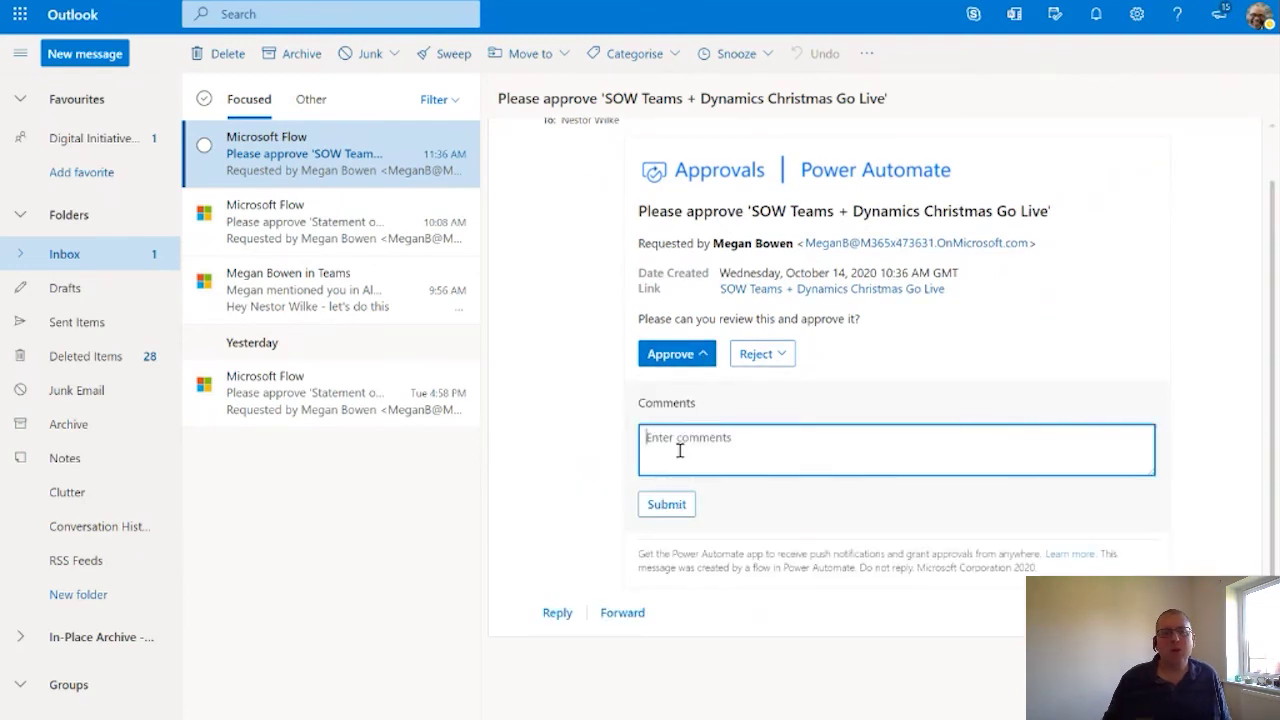
{"action": "type", "text": "Looks g"}
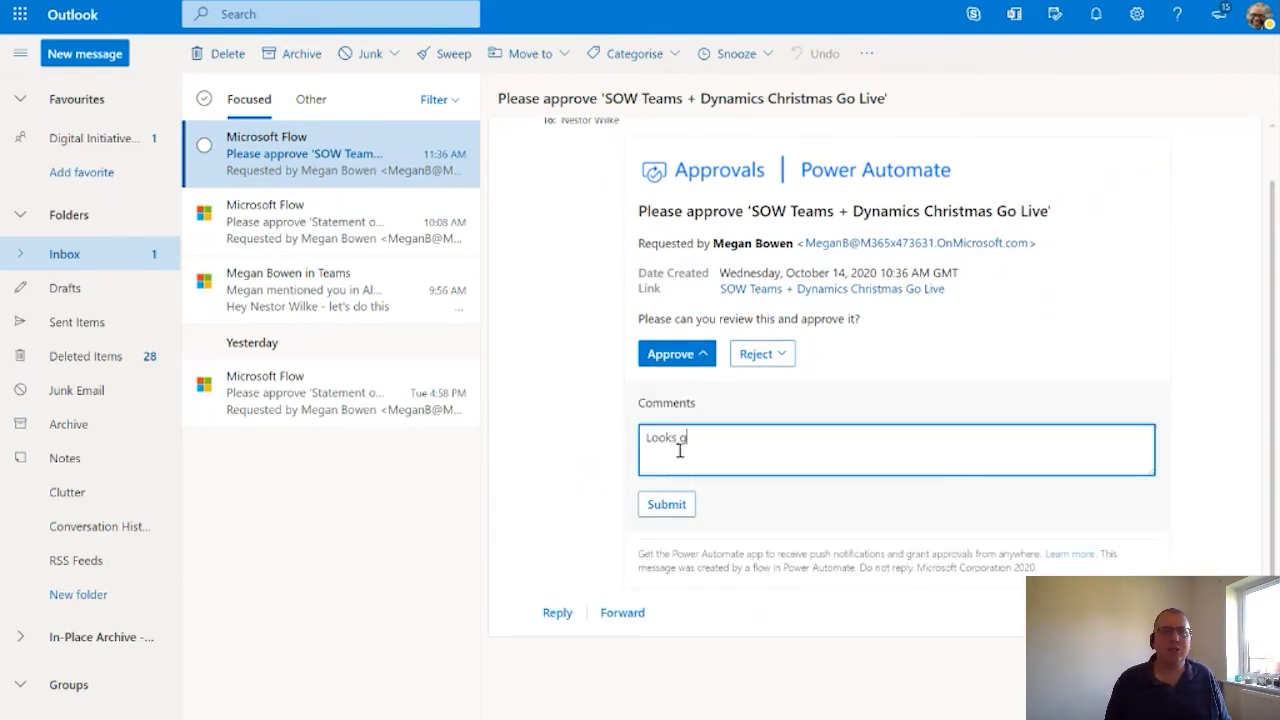
{"action": "type", "text": "ood. Let"}
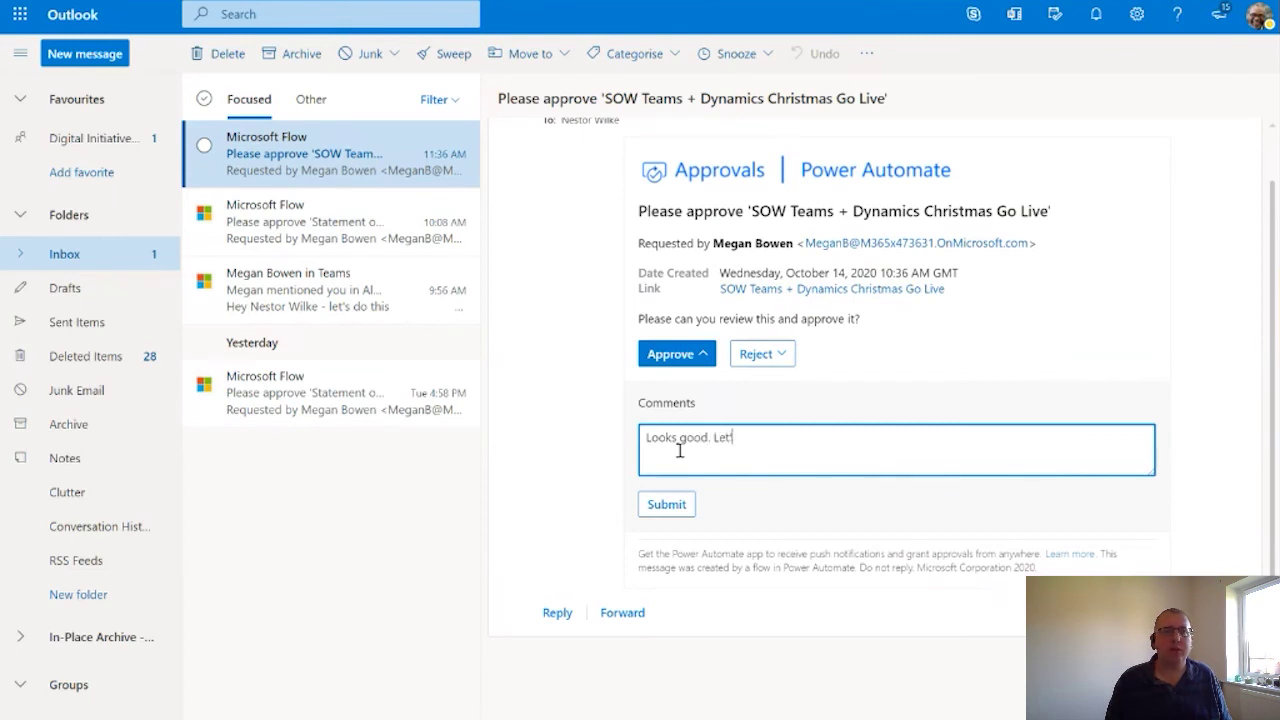
{"action": "type", "text": "'s do this!"}
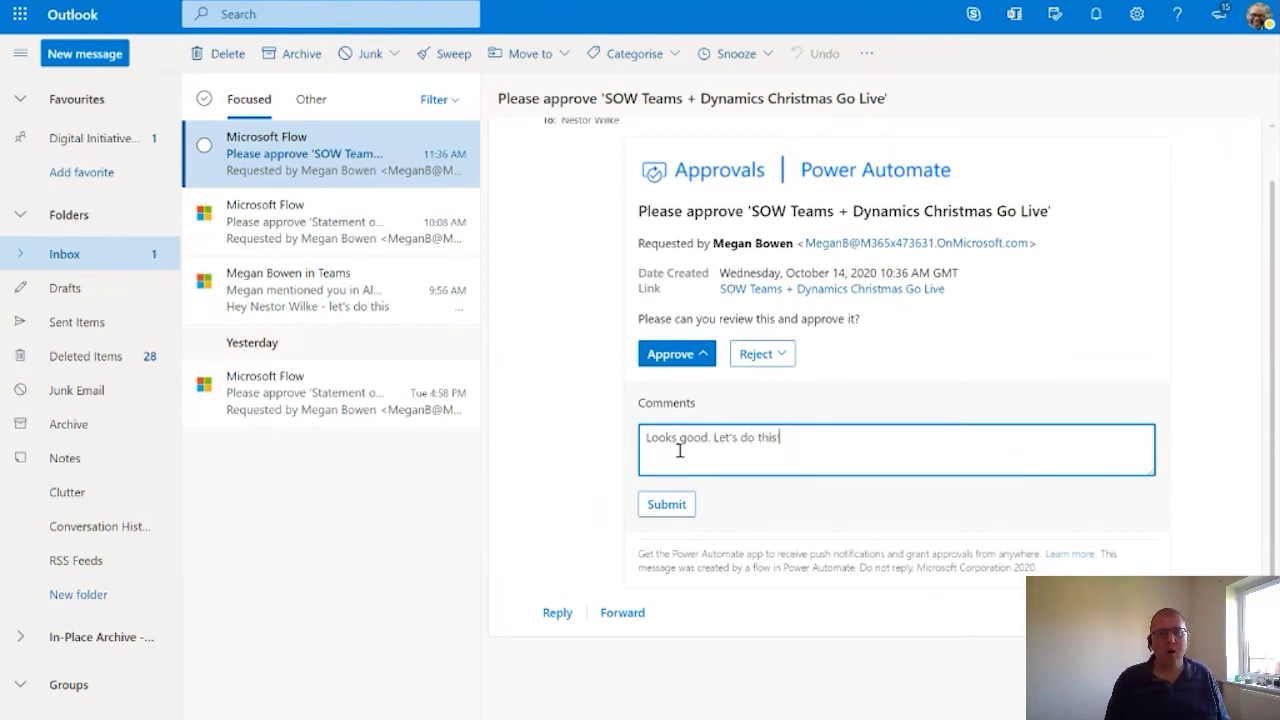
{"action": "left_click", "coordinate": [678, 506]}
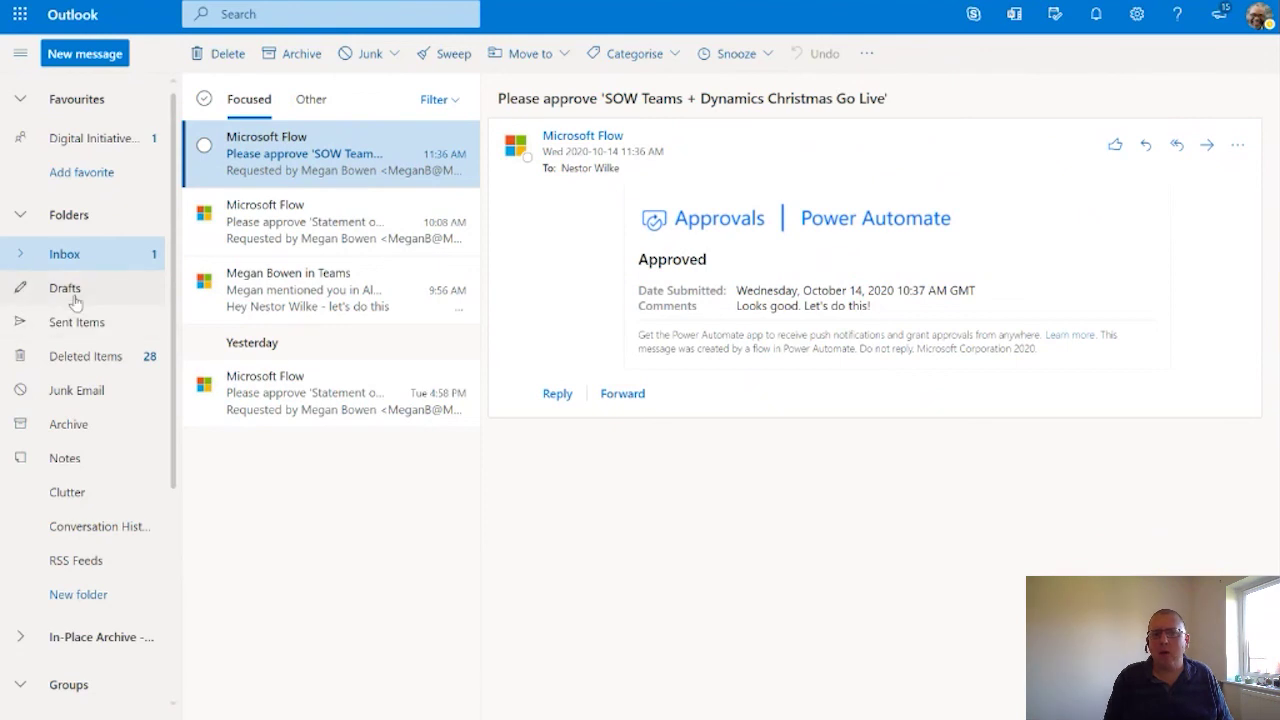
Reopen the SOW approval email in the inbox and check its approval status
{"action": "left_click", "coordinate": [84, 490]}
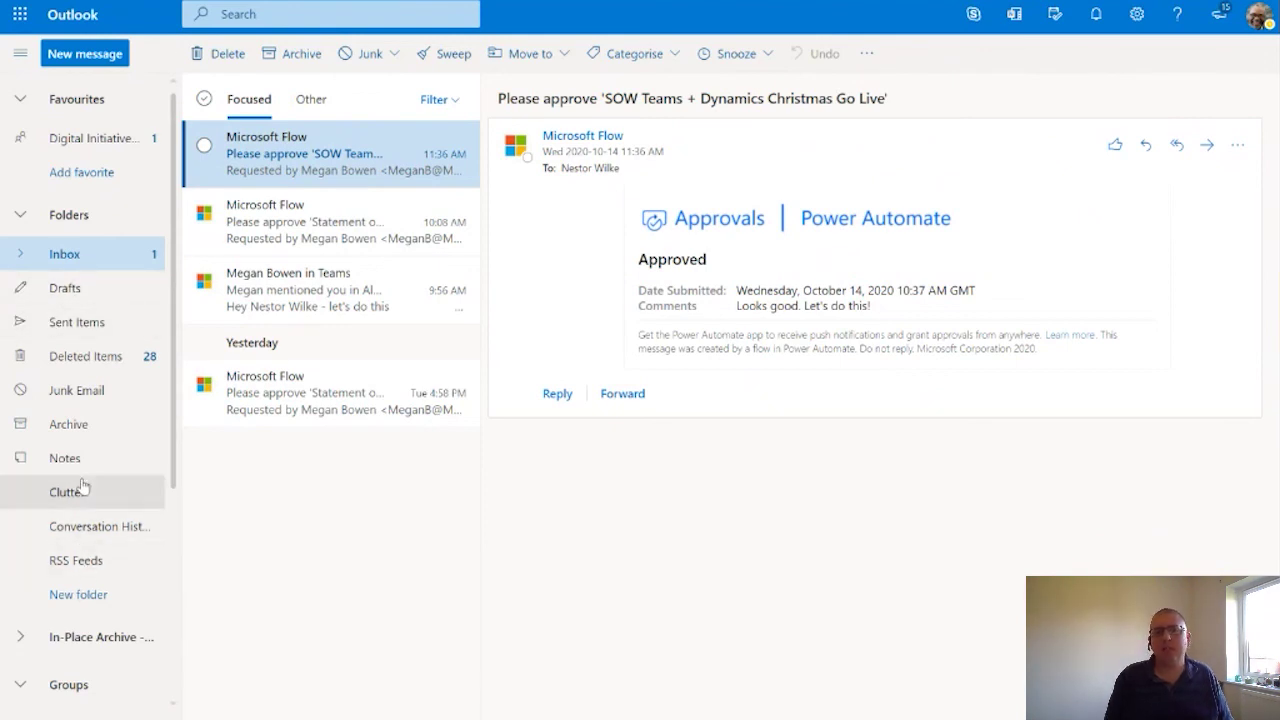
{"action": "left_click", "coordinate": [88, 255]}
{"action": "left_click", "coordinate": [346, 150]}
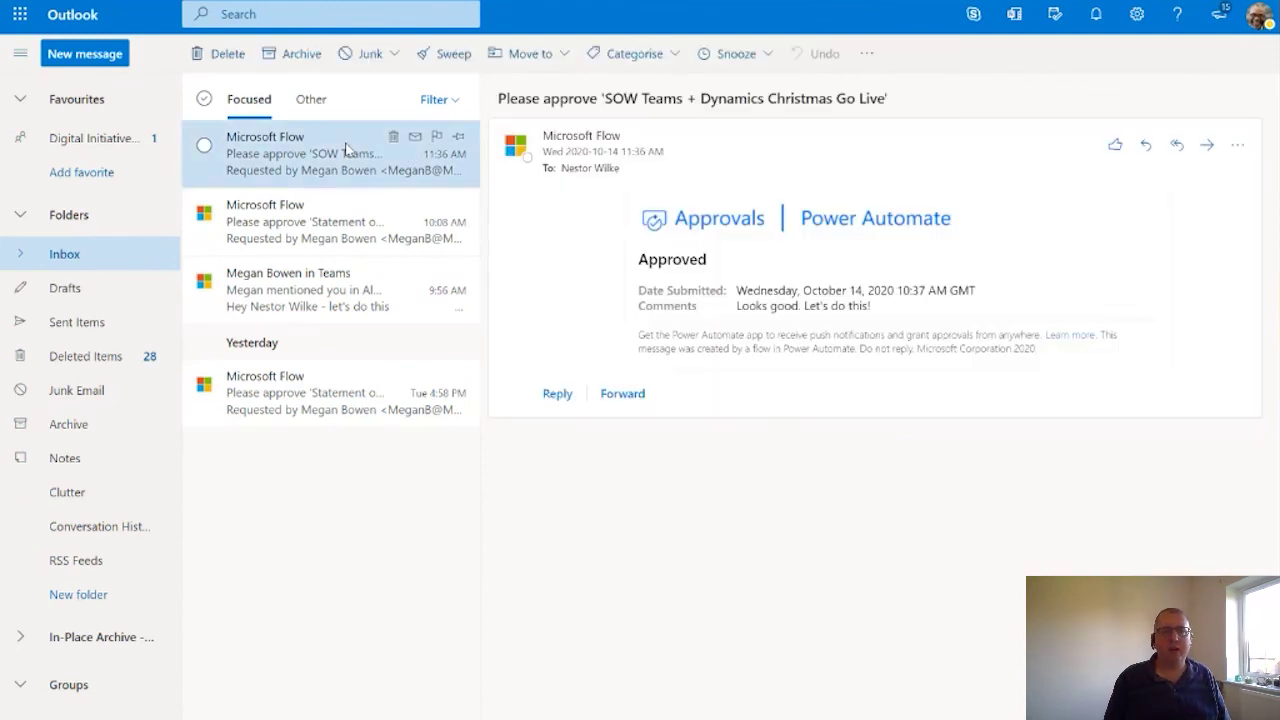
{"action": "left_click_drag", "start_coordinate": [638, 258], "coordinate": [716, 262]}
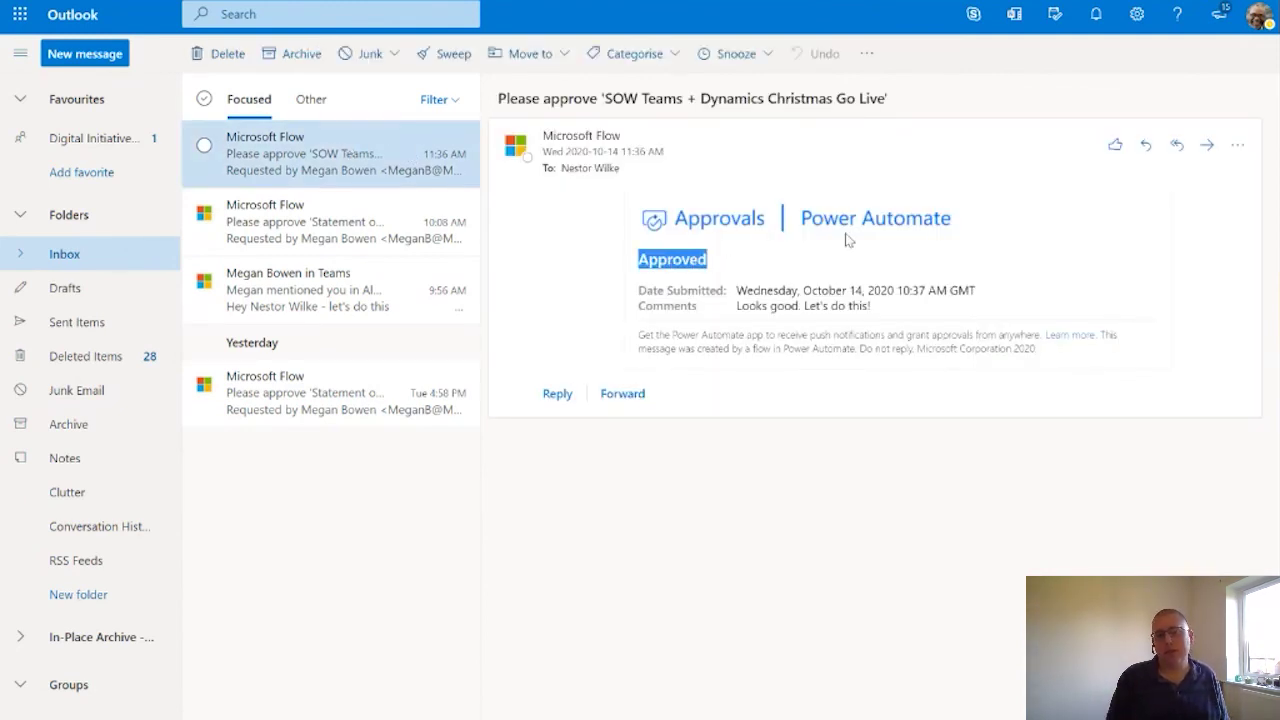